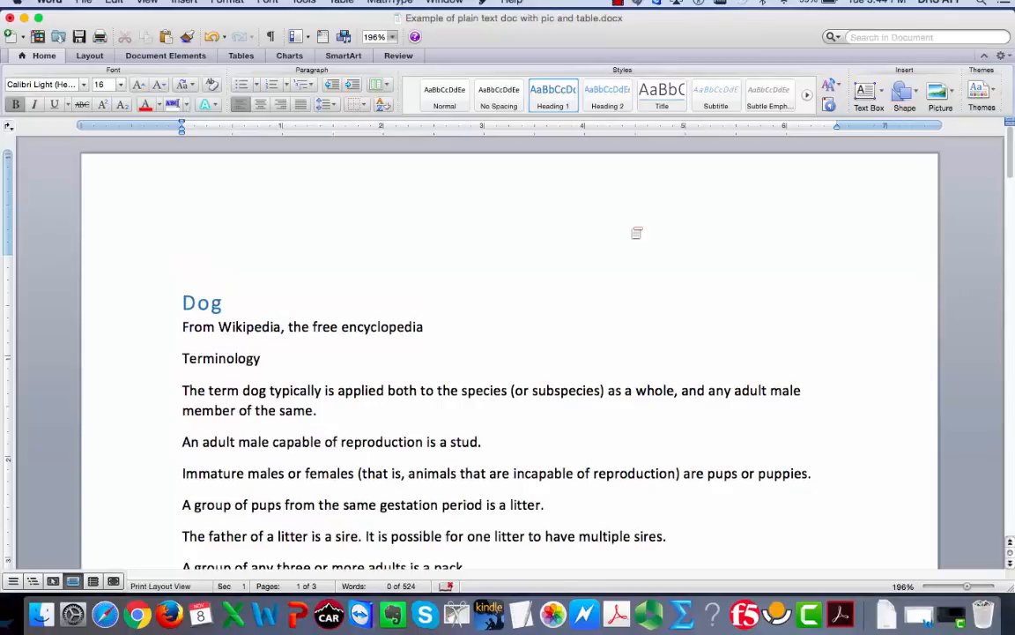
Apply the Heading 2 style to the "Terminology" and "Introduction" lines.
{"action": "scroll", "coordinate": [636, 233], "scroll_direction": "down", "scroll_amount": 2}
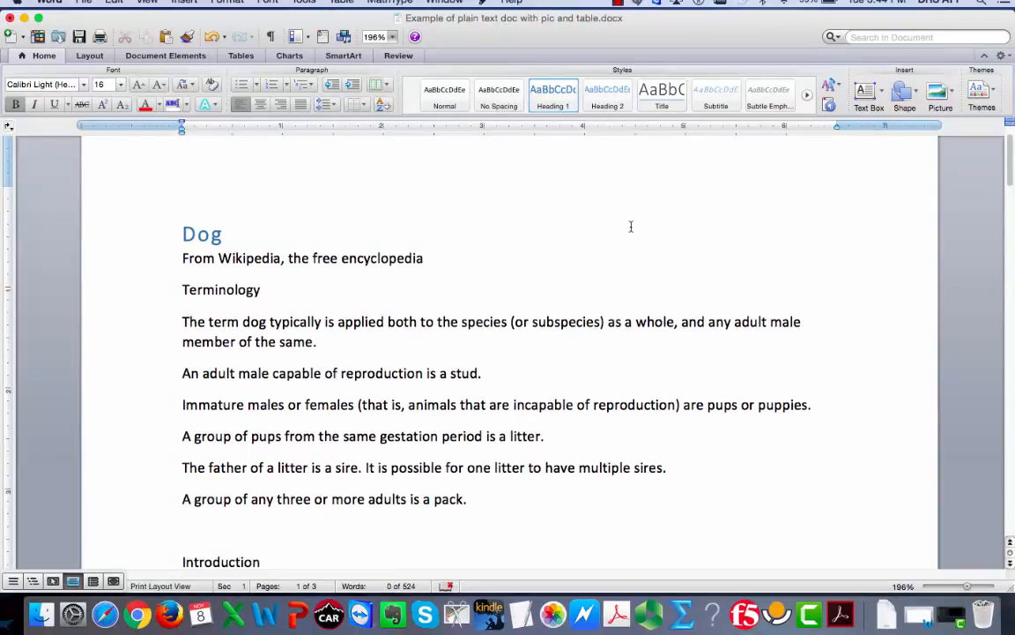
{"action": "left_click", "coordinate": [247, 291]}
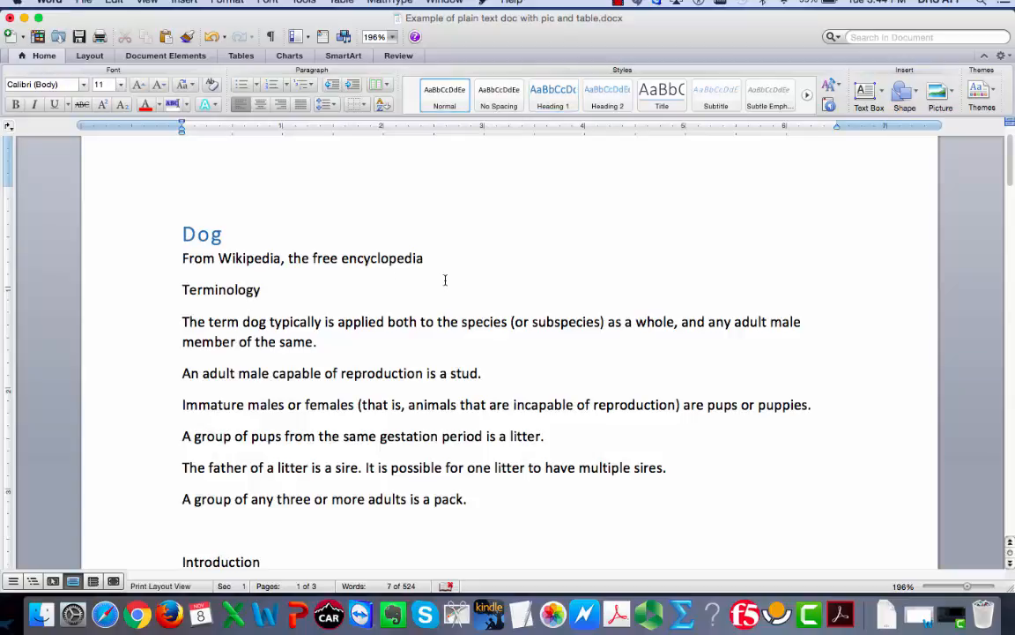
{"action": "left_click", "coordinate": [606, 97]}
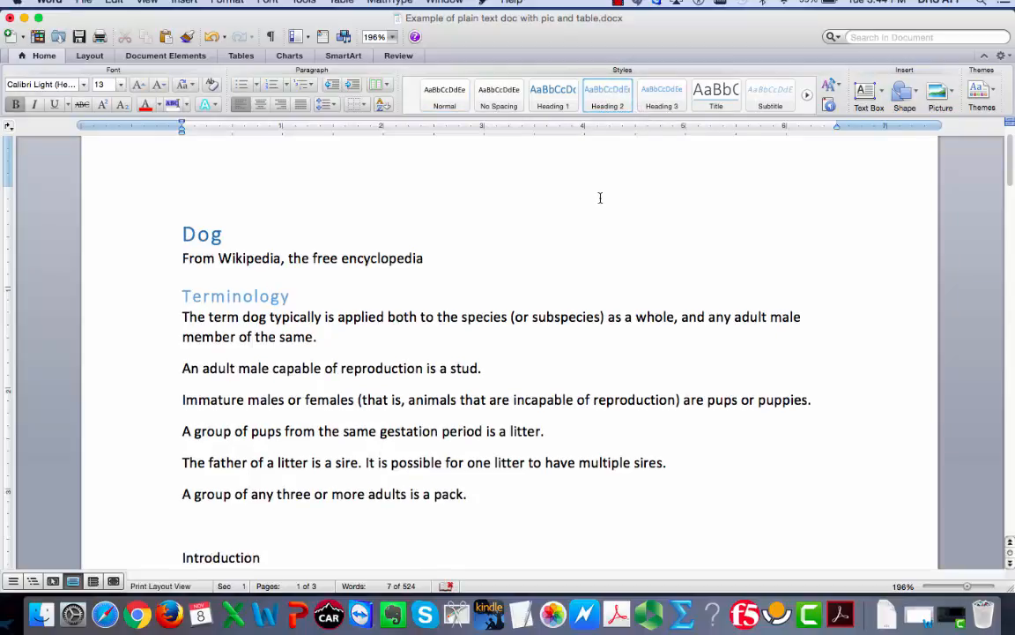
{"action": "scroll", "coordinate": [573, 242], "scroll_direction": "down", "scroll_amount": 3}
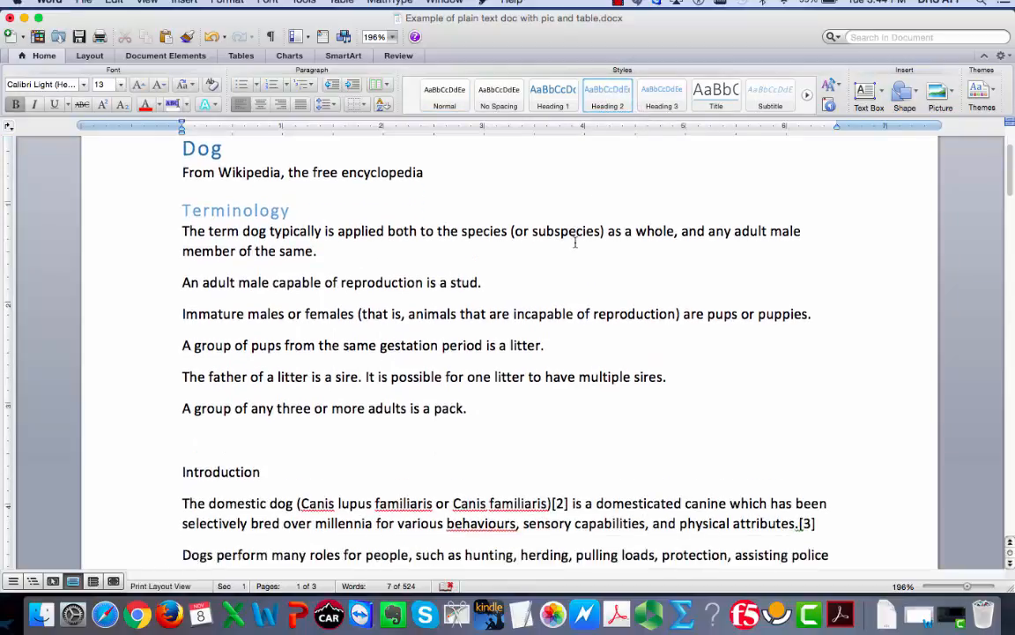
{"action": "left_click", "coordinate": [244, 472]}
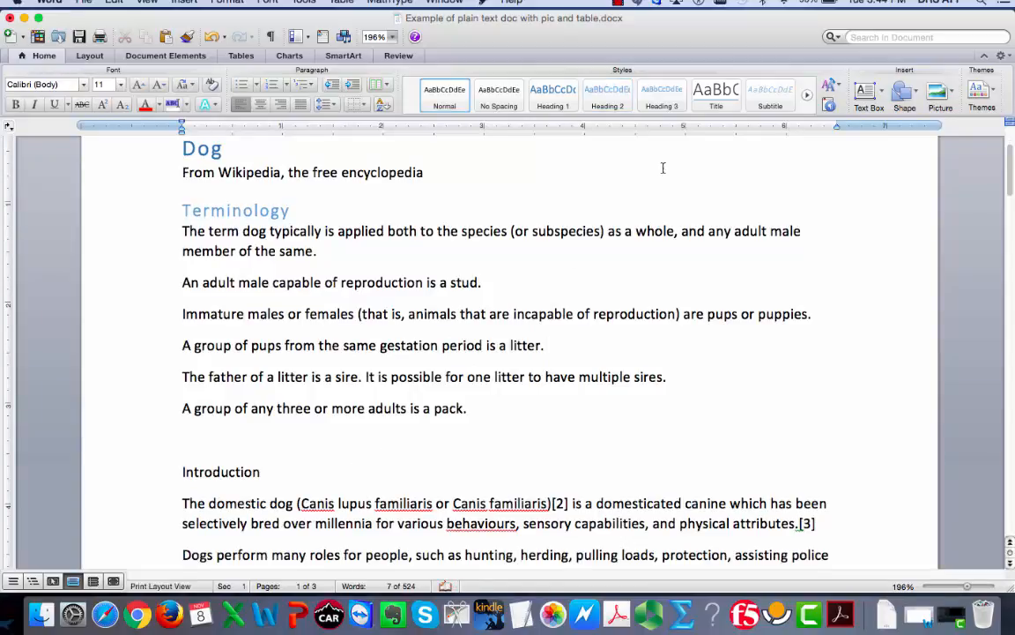
{"action": "left_click", "coordinate": [608, 97]}
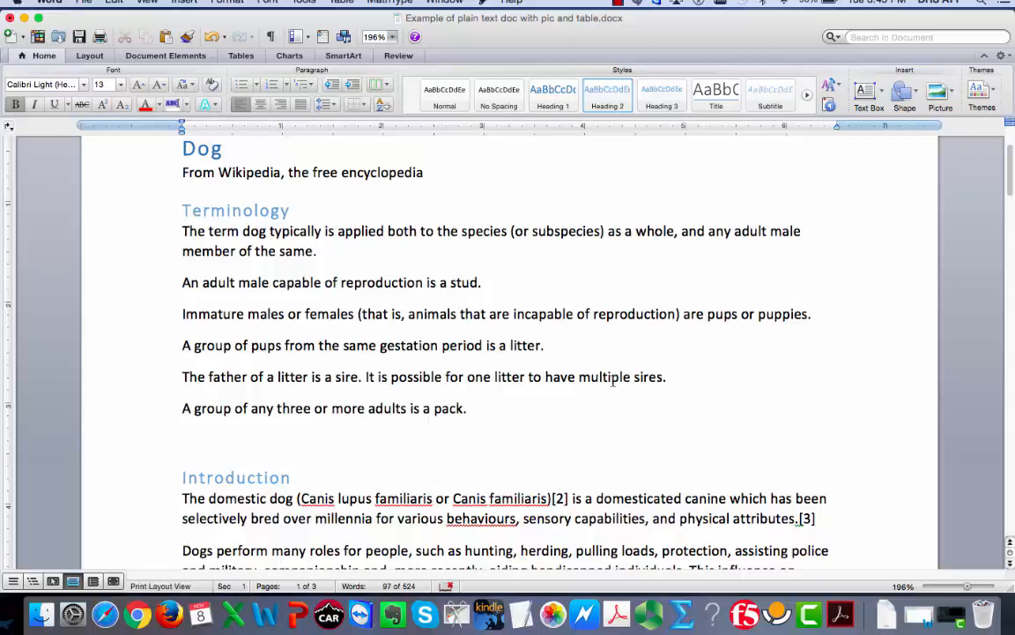
Apply the Heading 2 style to the "Etymology" and "Taxonomy" lines.
{"action": "scroll", "coordinate": [612, 381], "scroll_direction": "down", "scroll_amount": 5}
{"action": "left_click", "coordinate": [222, 396]}
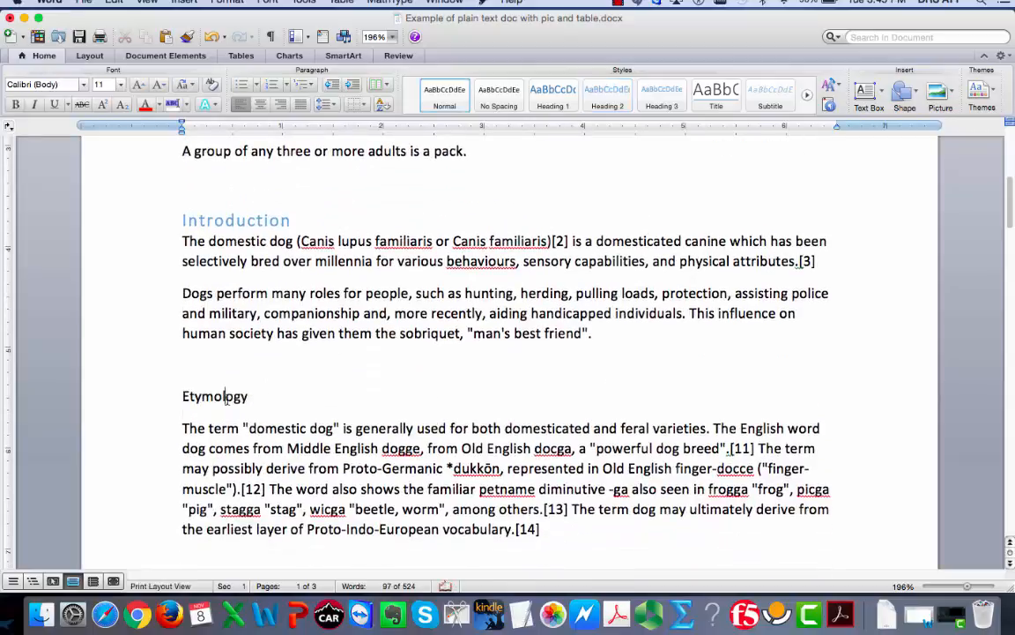
{"action": "left_click", "coordinate": [606, 105]}
{"action": "scroll", "coordinate": [233, 272], "scroll_direction": "down", "scroll_amount": 5}
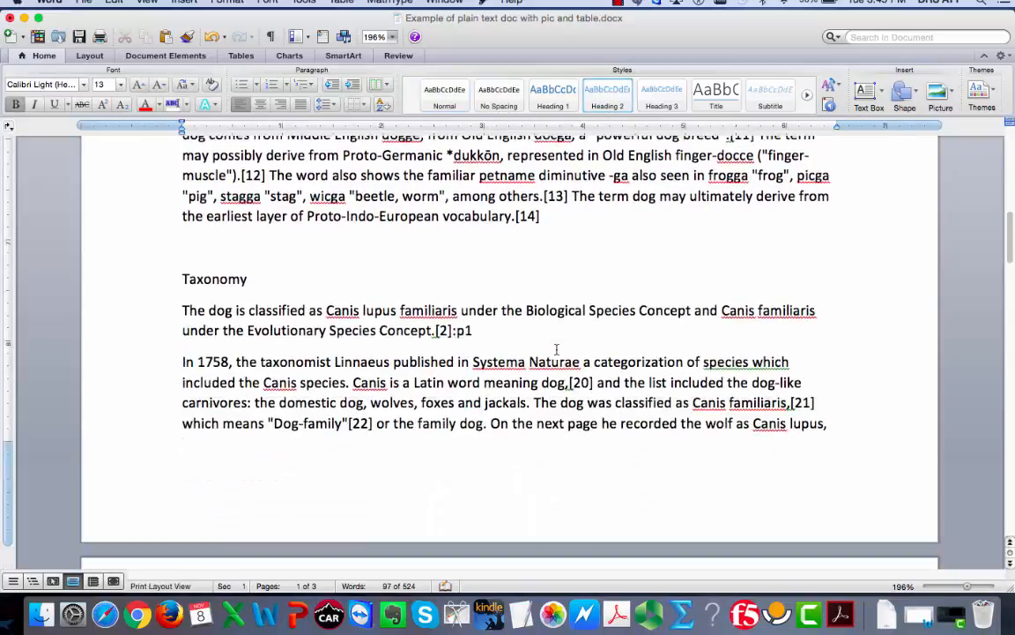
{"action": "scroll", "coordinate": [233, 271], "scroll_direction": "up", "scroll_amount": 1}
{"action": "left_click", "coordinate": [234, 272]}
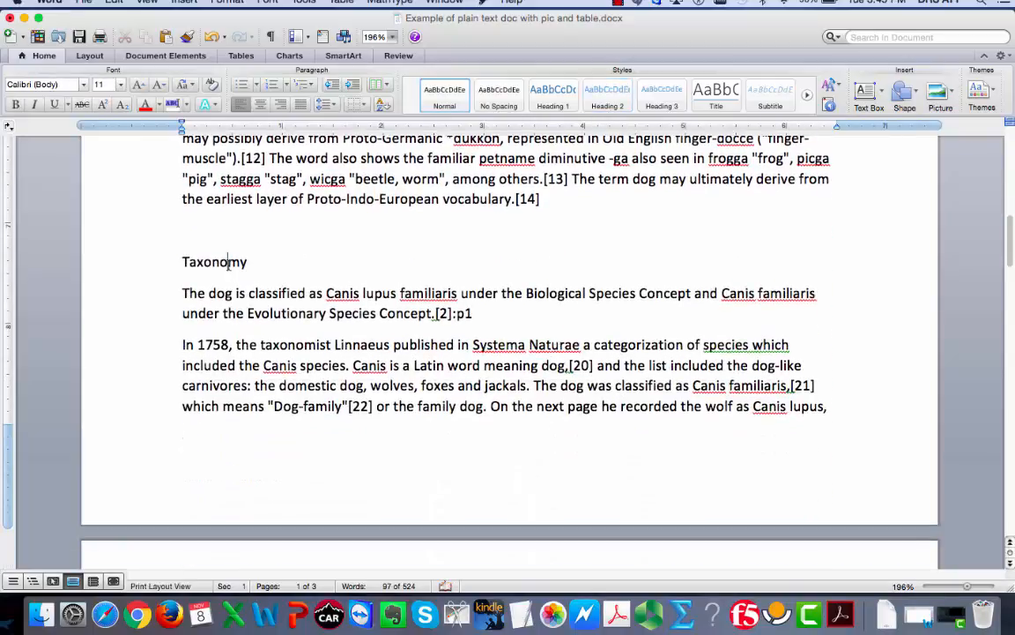
{"action": "left_click", "coordinate": [607, 97]}
Apply the Heading 3 style to the "Scientific Classification" line below the Taxonomy section.
{"action": "scroll", "coordinate": [585, 289], "scroll_direction": "down", "scroll_amount": 1}
{"action": "scroll", "coordinate": [585, 289], "scroll_direction": "down", "scroll_amount": 6}
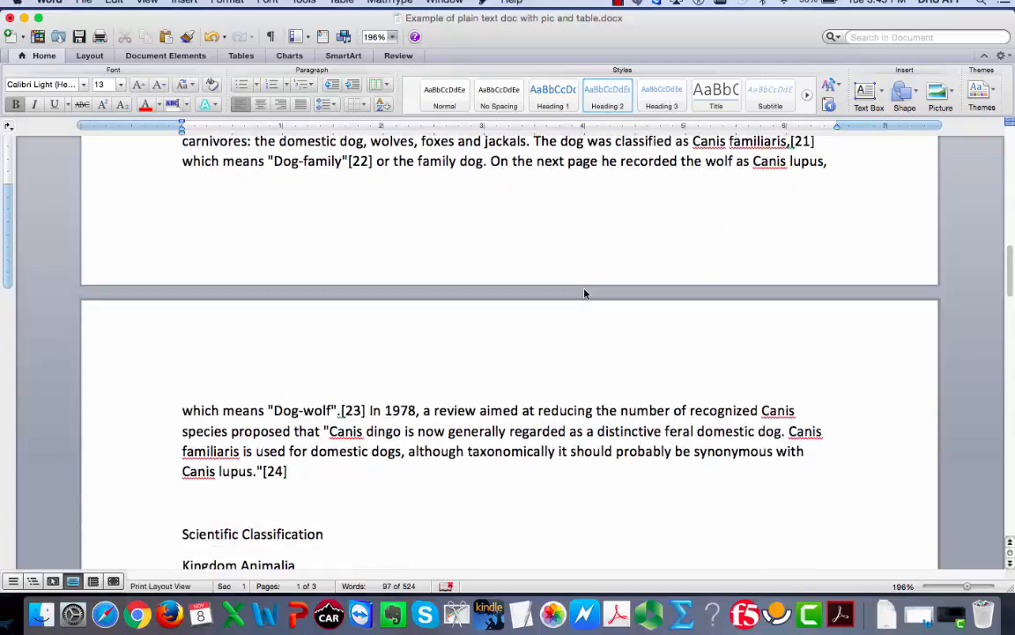
{"action": "scroll", "coordinate": [585, 293], "scroll_direction": "down", "scroll_amount": 3}
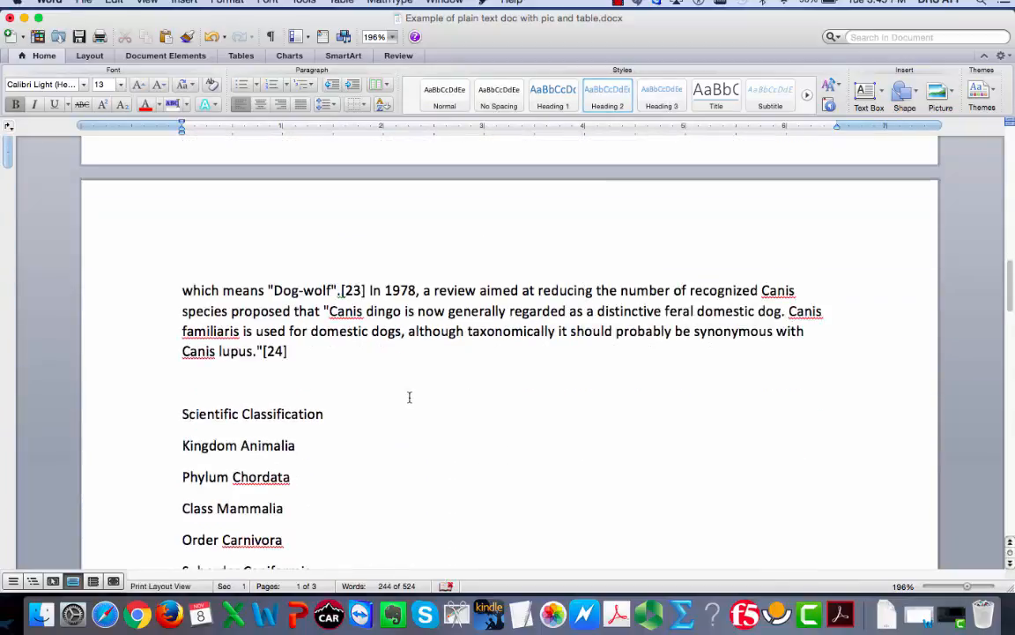
{"action": "left_click", "coordinate": [282, 416]}
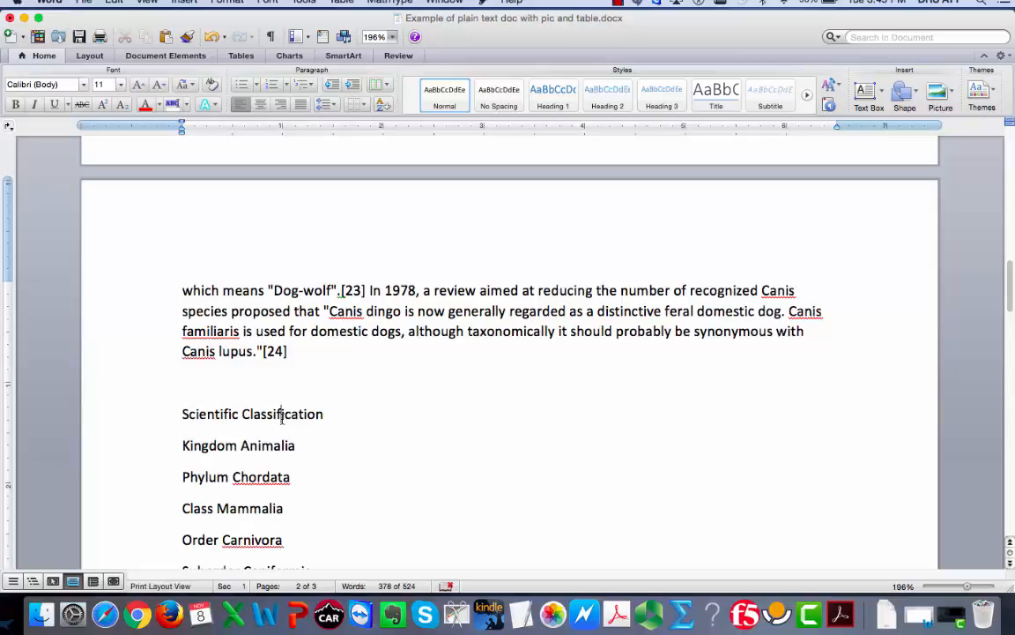
{"action": "left_click", "coordinate": [657, 104]}
Apply the Heading 2 style to the "Origin" line after the species classification list.
{"action": "scroll", "coordinate": [522, 415], "scroll_direction": "down", "scroll_amount": 8}
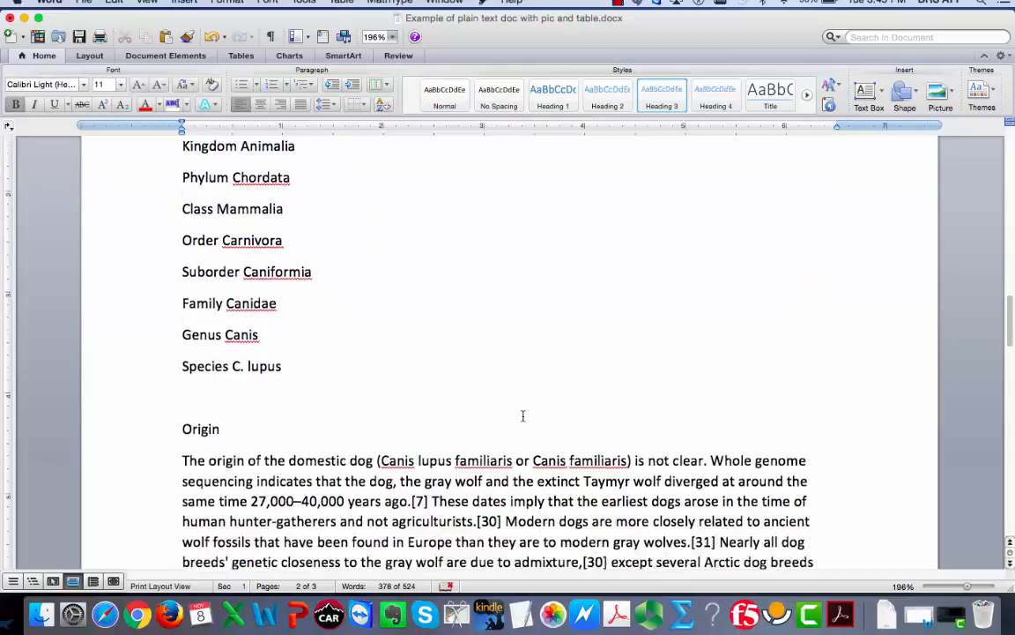
{"action": "left_click", "coordinate": [205, 393]}
{"action": "left_click", "coordinate": [609, 99]}
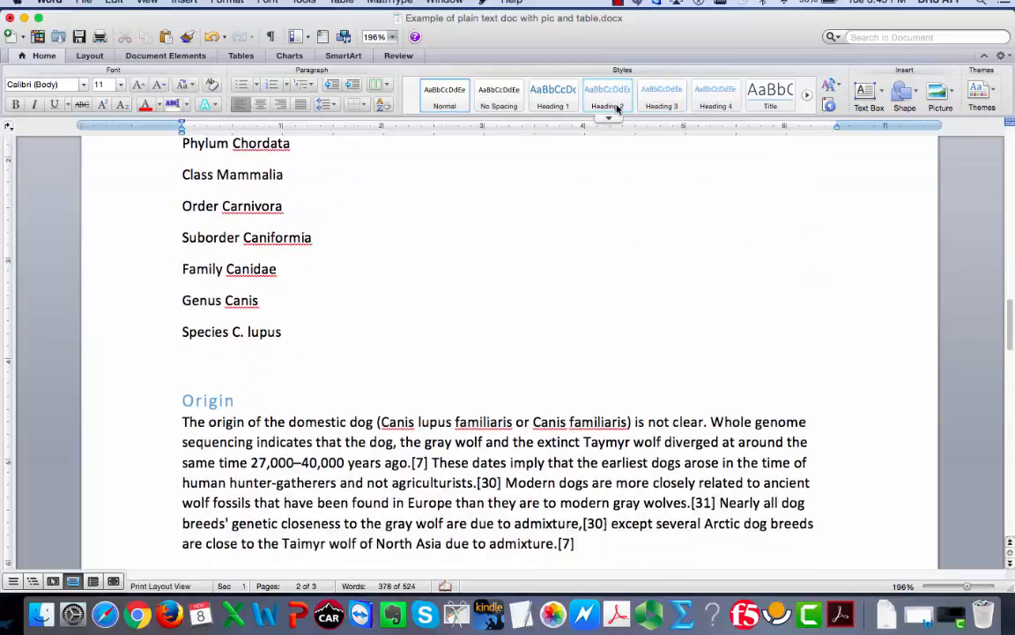
Show the Sidebar with the heading outline and jump to the Dog, Terminology and Introduction headings.
{"action": "scroll", "coordinate": [486, 374], "scroll_direction": "down", "scroll_amount": 7}
{"action": "scroll", "coordinate": [484, 375], "scroll_direction": "up", "scroll_amount": 5}
{"action": "scroll", "coordinate": [484, 375], "scroll_direction": "up", "scroll_amount": 20}
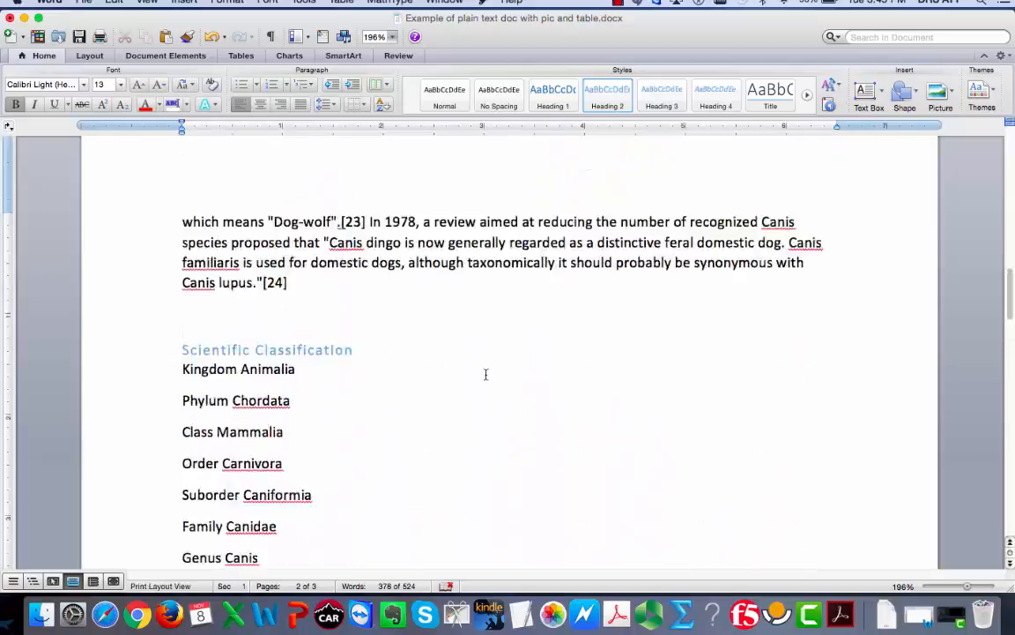
{"action": "scroll", "coordinate": [485, 374], "scroll_direction": "up", "scroll_amount": 5}
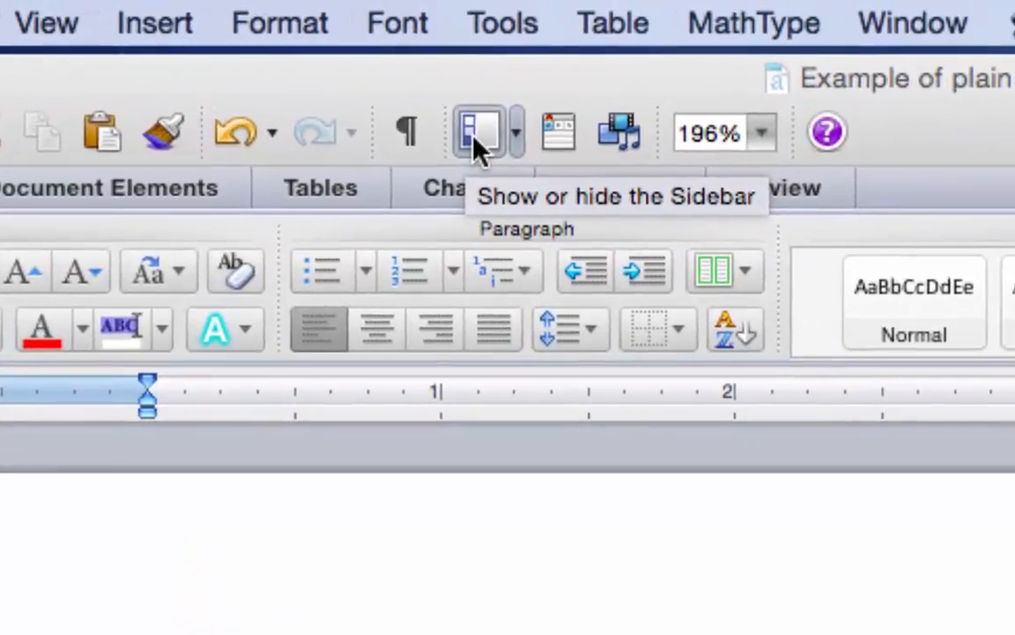
{"action": "left_click", "coordinate": [458, 130]}
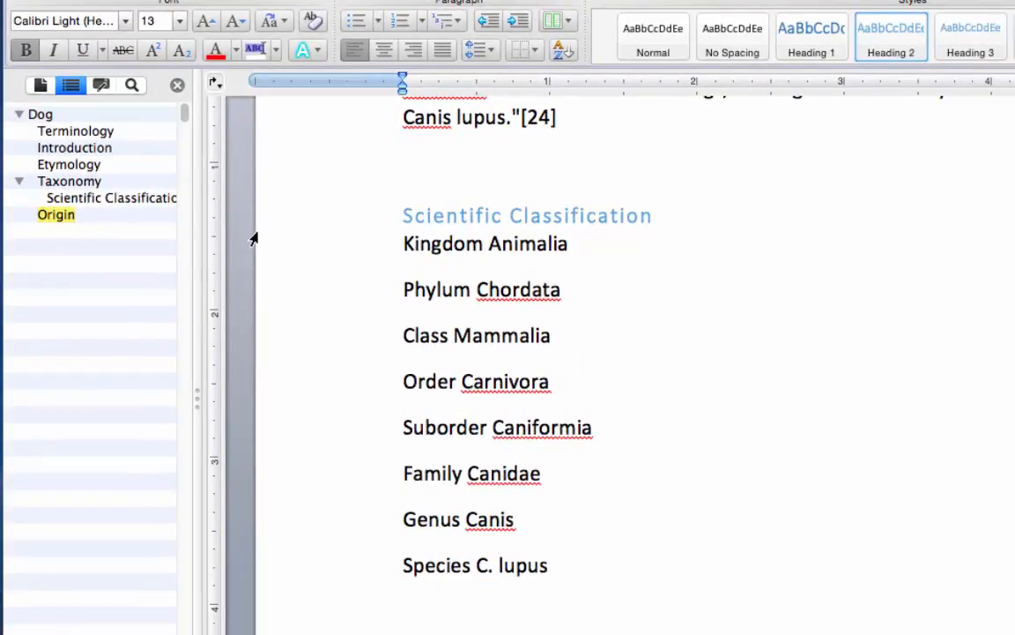
{"action": "left_click", "coordinate": [42, 115]}
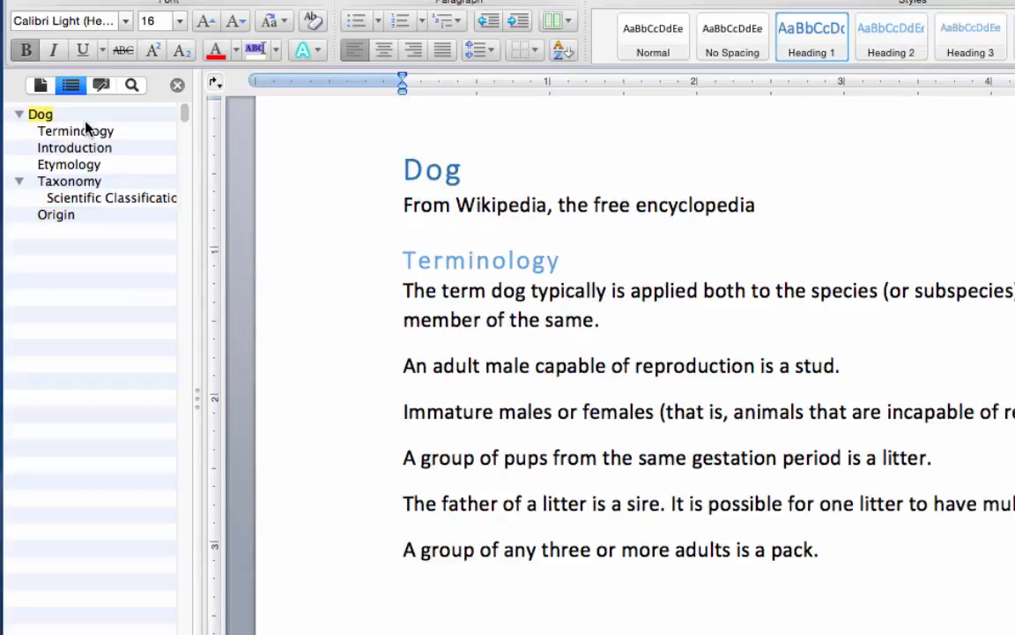
{"action": "left_click", "coordinate": [104, 132]}
{"action": "left_click", "coordinate": [111, 148]}
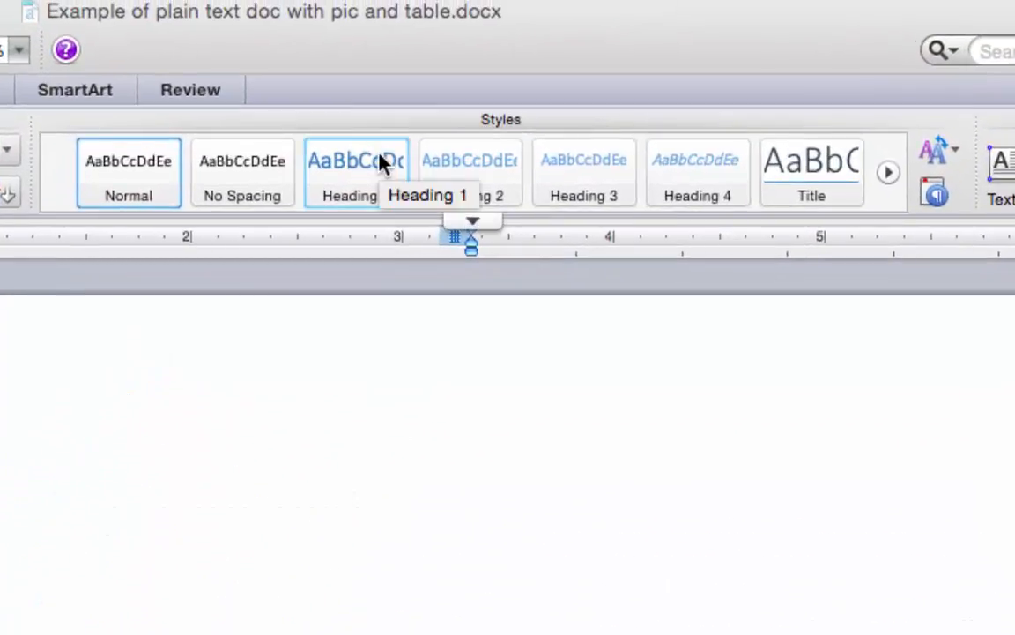
Modify the Heading 1 style to Dark Purple font color, size 18 and Automatically update.
{"action": "right_click", "coordinate": [374, 174]}
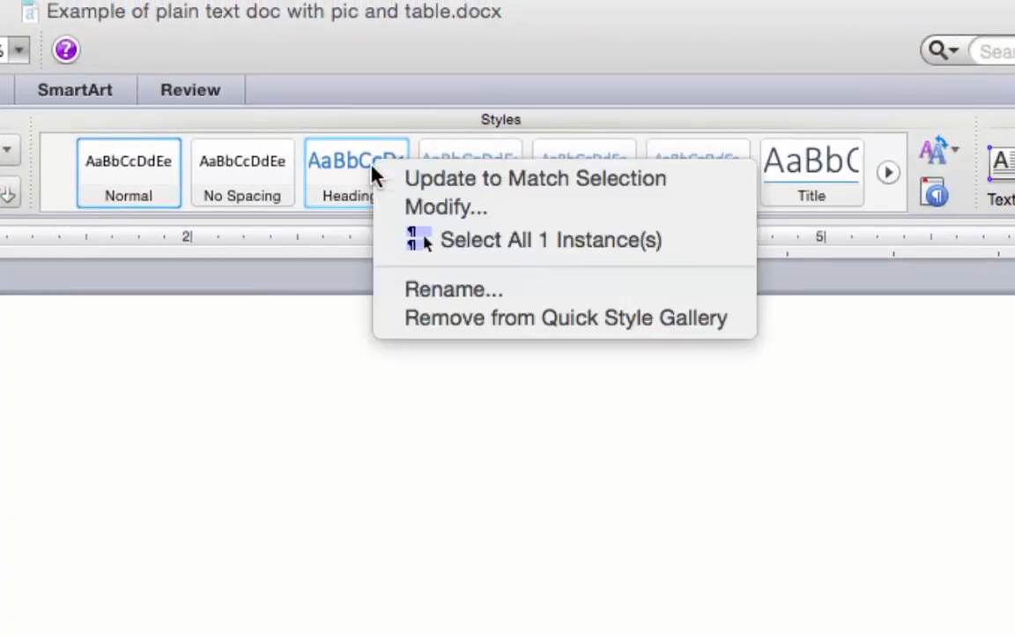
{"action": "left_click", "coordinate": [548, 209]}
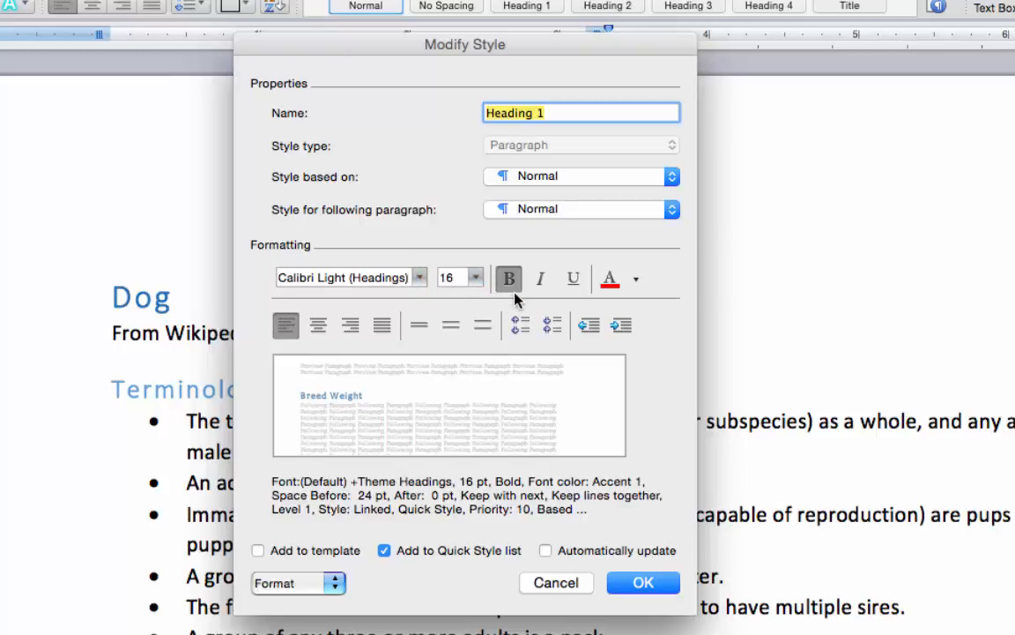
{"action": "left_click", "coordinate": [636, 280]}
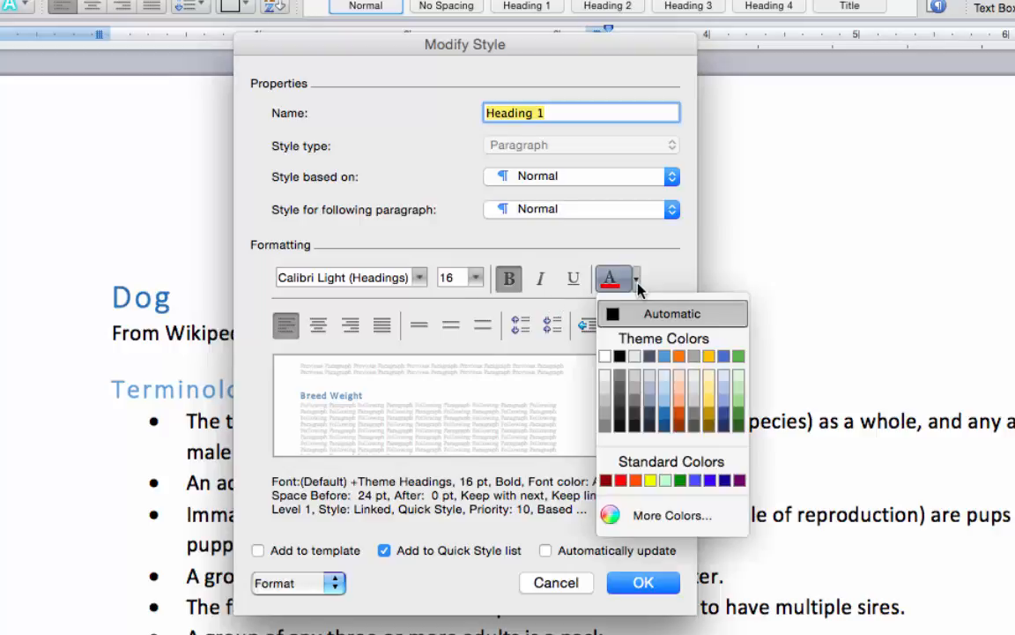
{"action": "left_click", "coordinate": [738, 481]}
{"action": "left_click", "coordinate": [476, 279]}
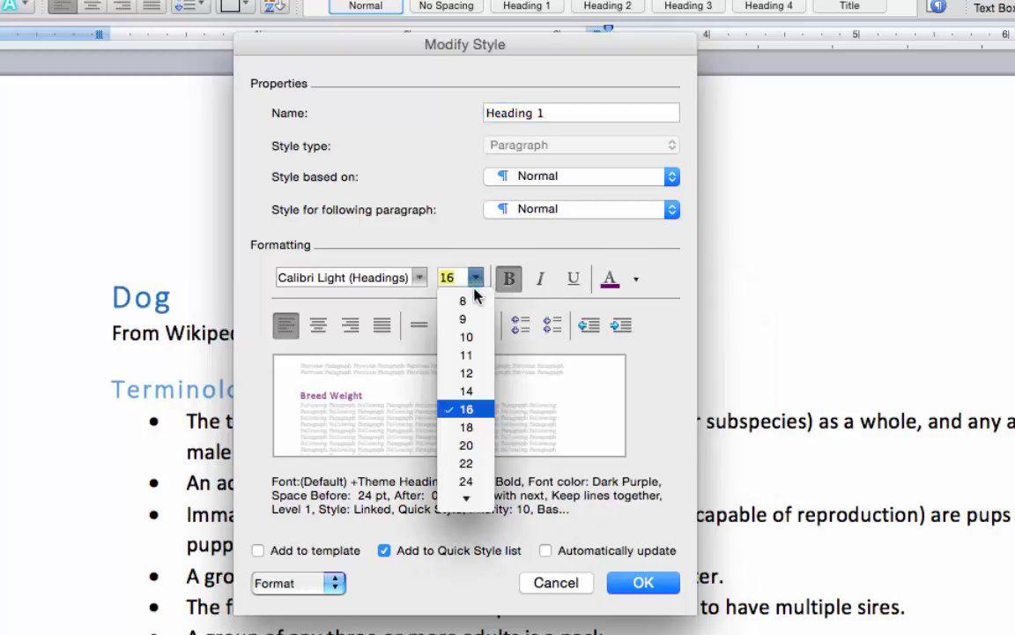
{"action": "left_click", "coordinate": [467, 429]}
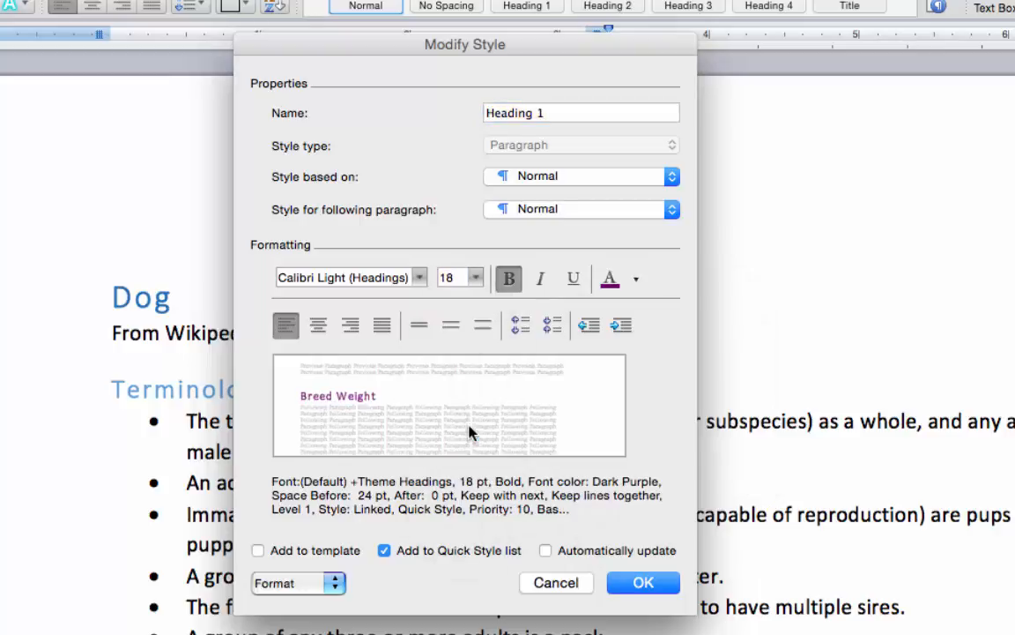
{"action": "left_click", "coordinate": [592, 553]}
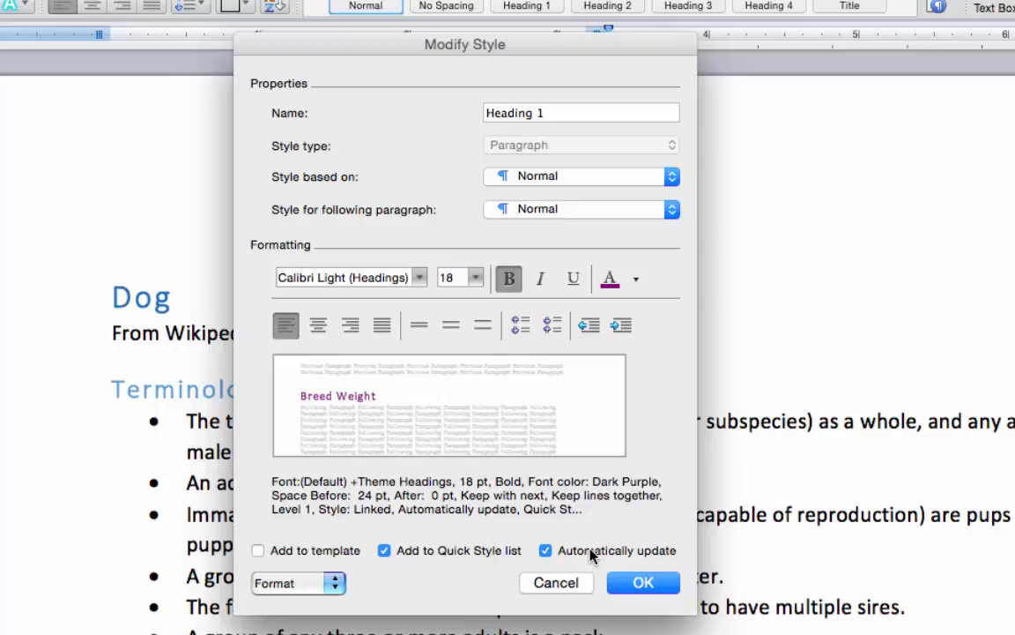
{"action": "left_click", "coordinate": [646, 583]}
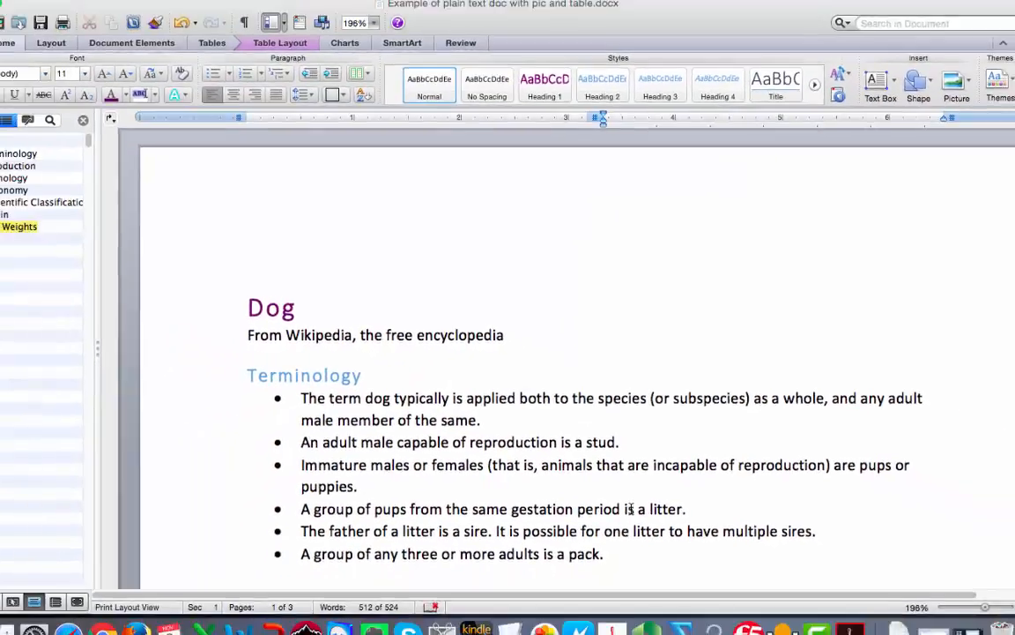
Review the heading formatting throughout the document, ending back at the "Dog" title.
{"action": "scroll", "coordinate": [551, 459], "scroll_direction": "down", "scroll_amount": 15}
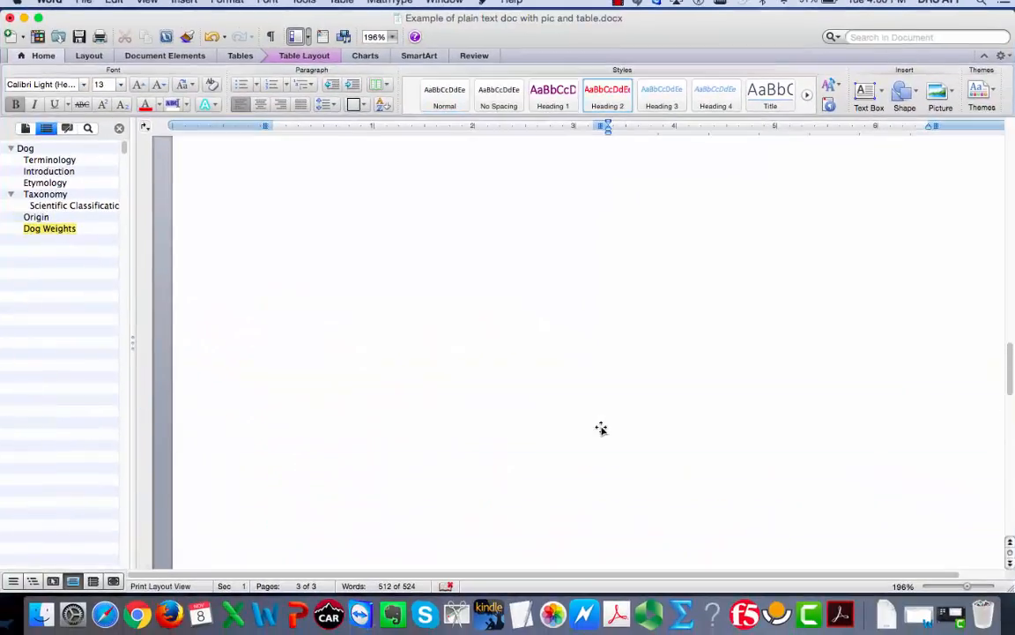
{"action": "scroll", "coordinate": [551, 458], "scroll_direction": "up", "scroll_amount": 3}
{"action": "scroll", "coordinate": [602, 427], "scroll_direction": "up", "scroll_amount": 10}
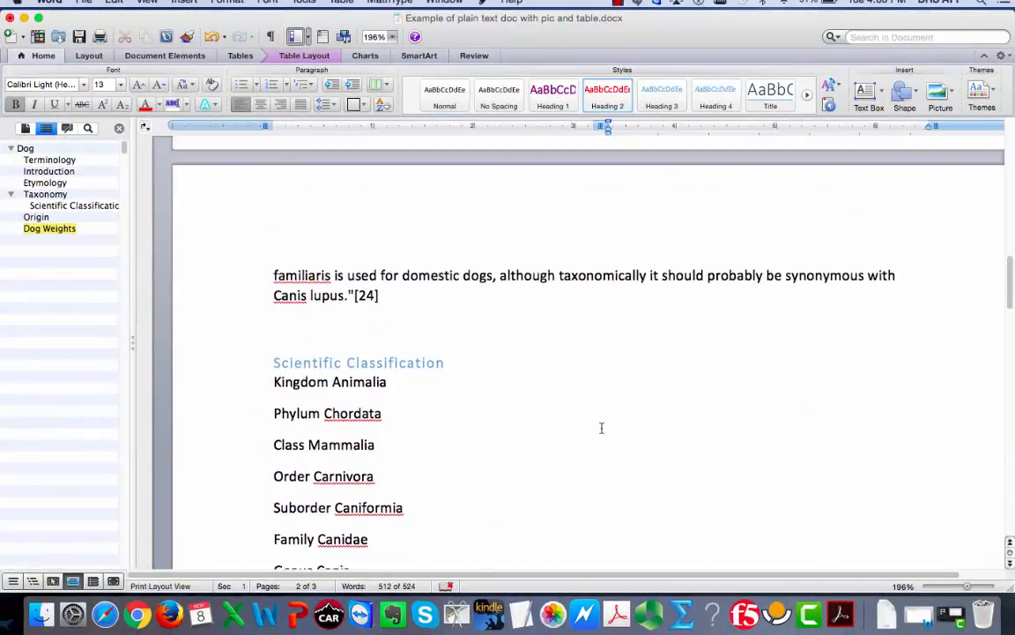
{"action": "scroll", "coordinate": [602, 427], "scroll_direction": "up", "scroll_amount": 6}
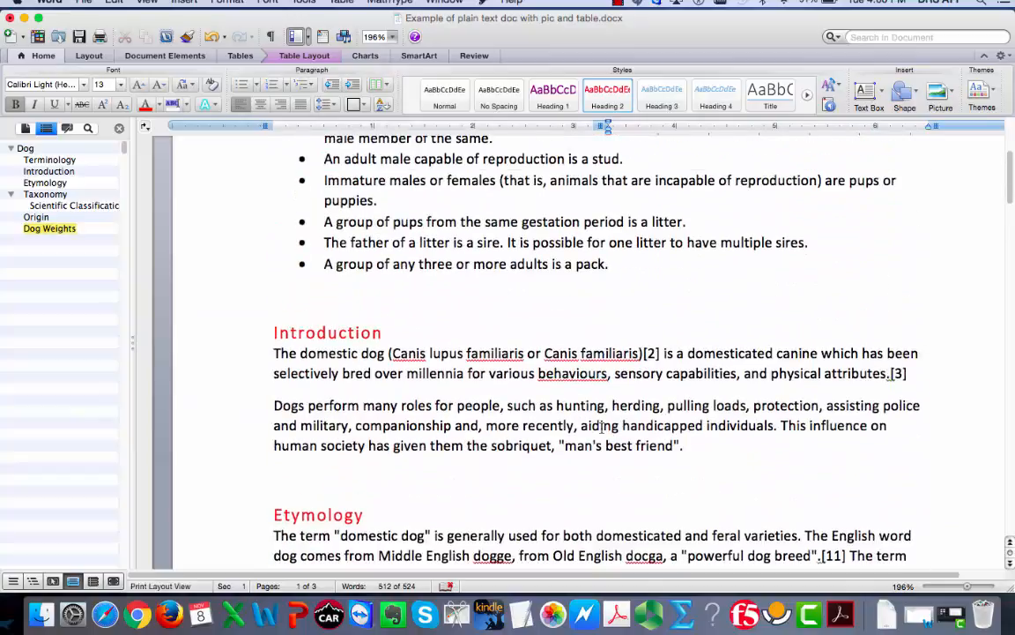
{"action": "scroll", "coordinate": [602, 427], "scroll_direction": "up", "scroll_amount": 8}
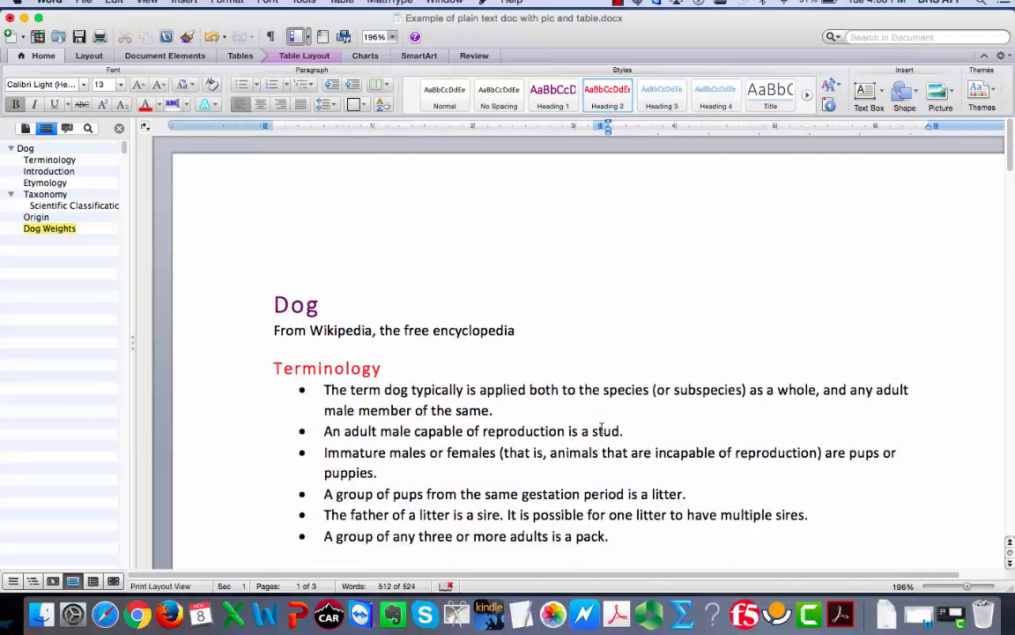